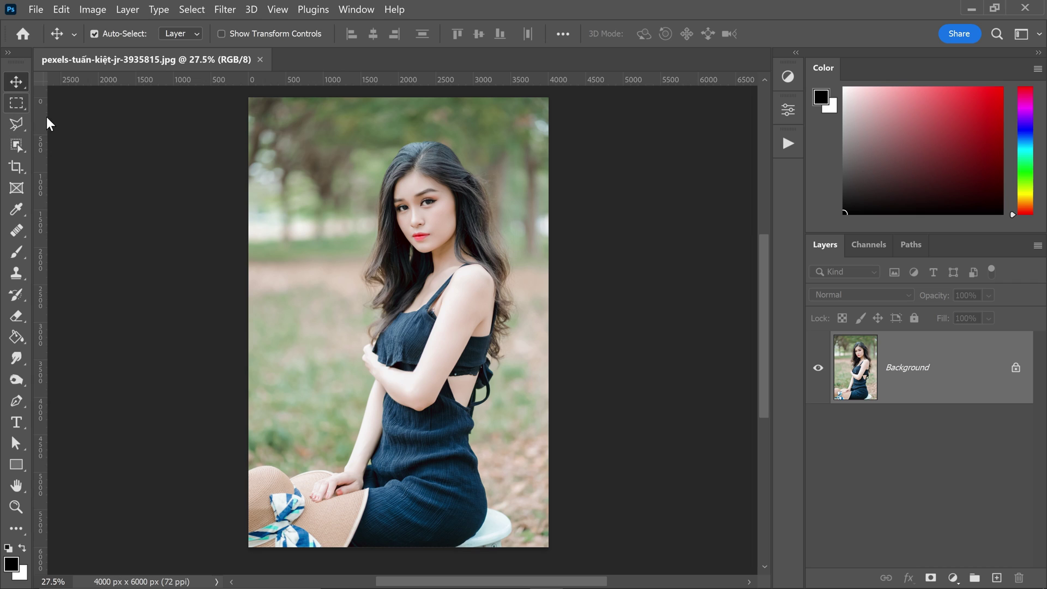
Switch to the Object Selection Tool from the automatic selection tools flyout.
left_click(22, 149)
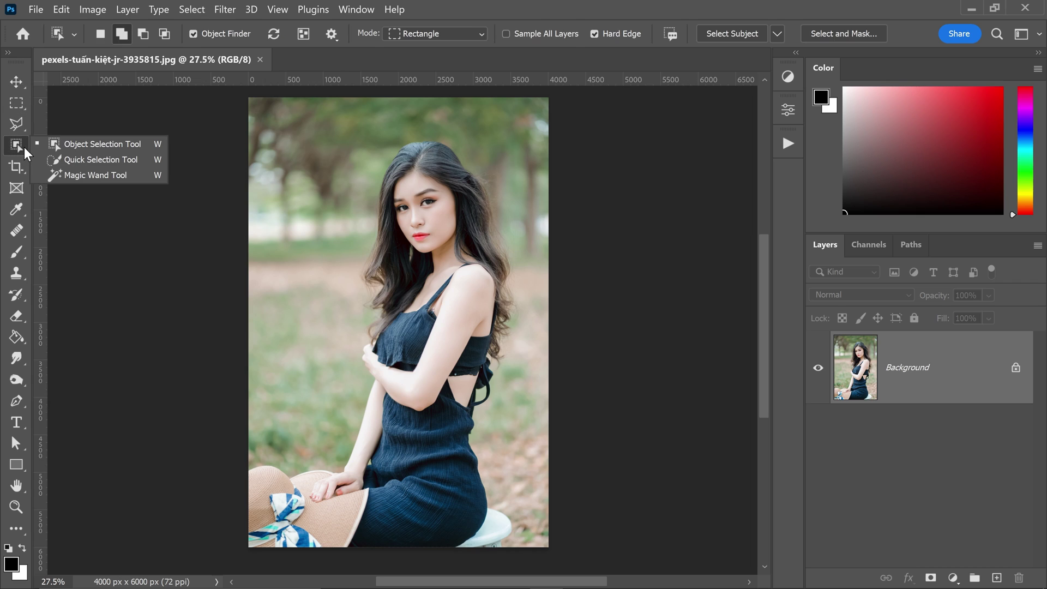
left_click(85, 145)
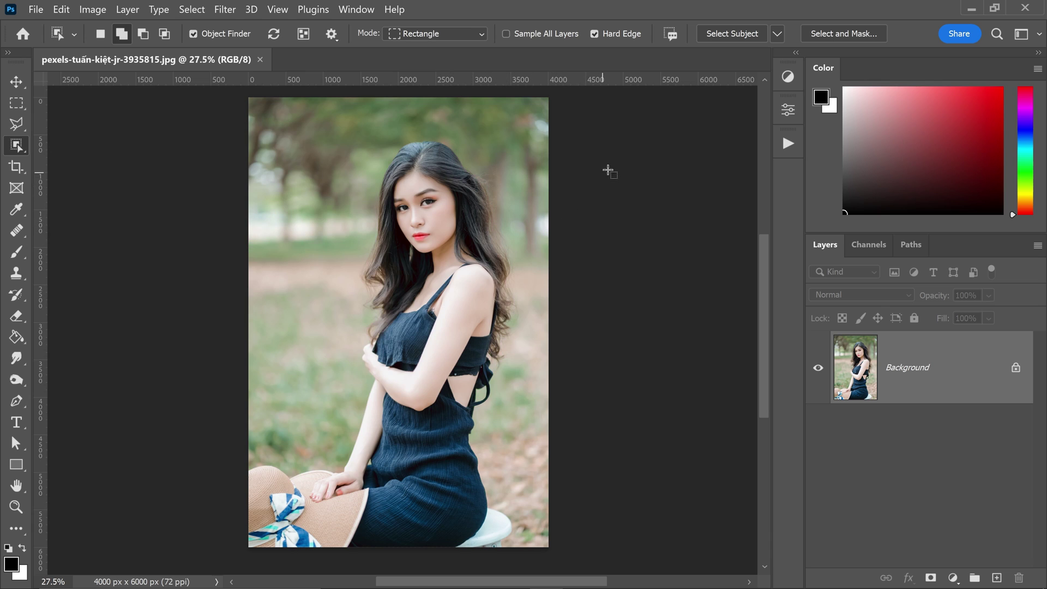
Run Select Subject from the options bar to select the seated woman.
left_click(710, 37)
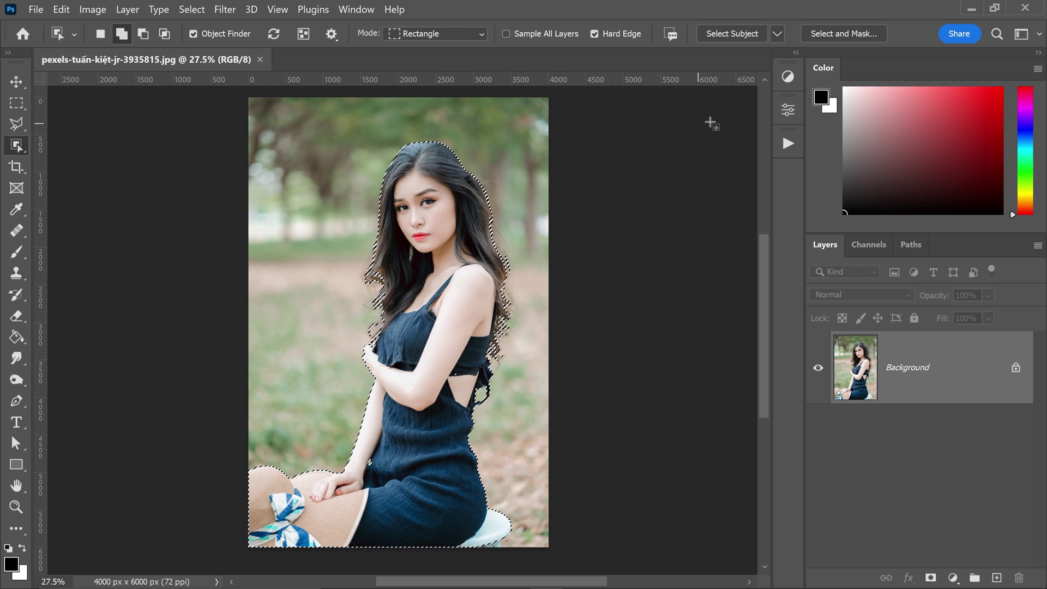
In Select and Mask, zoom in and use the Refine Edge Brush on the hair by the strap.
left_click(822, 33)
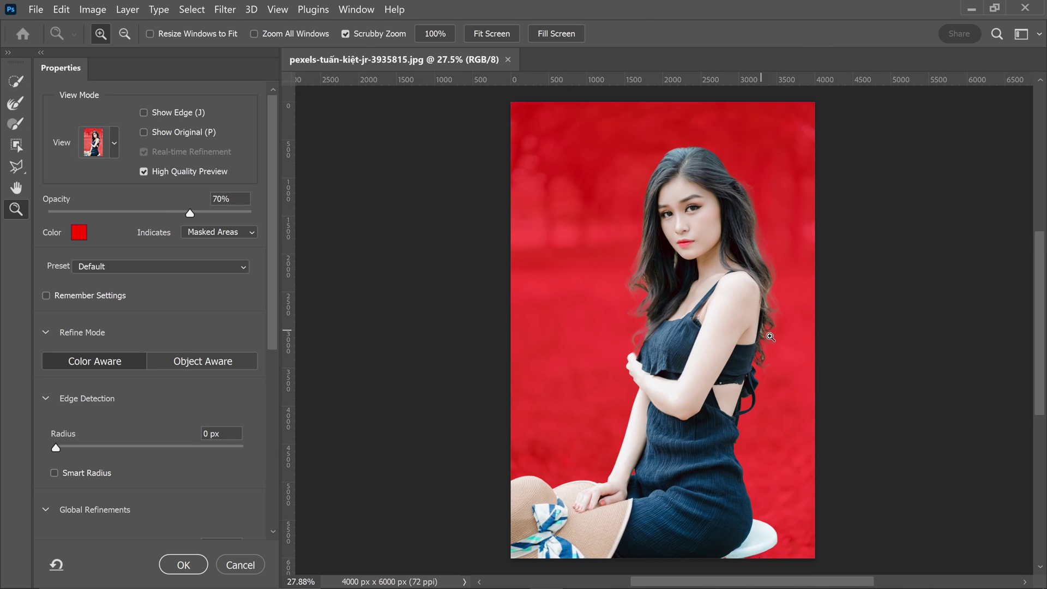
left_click_drag(759, 330, 799, 339)
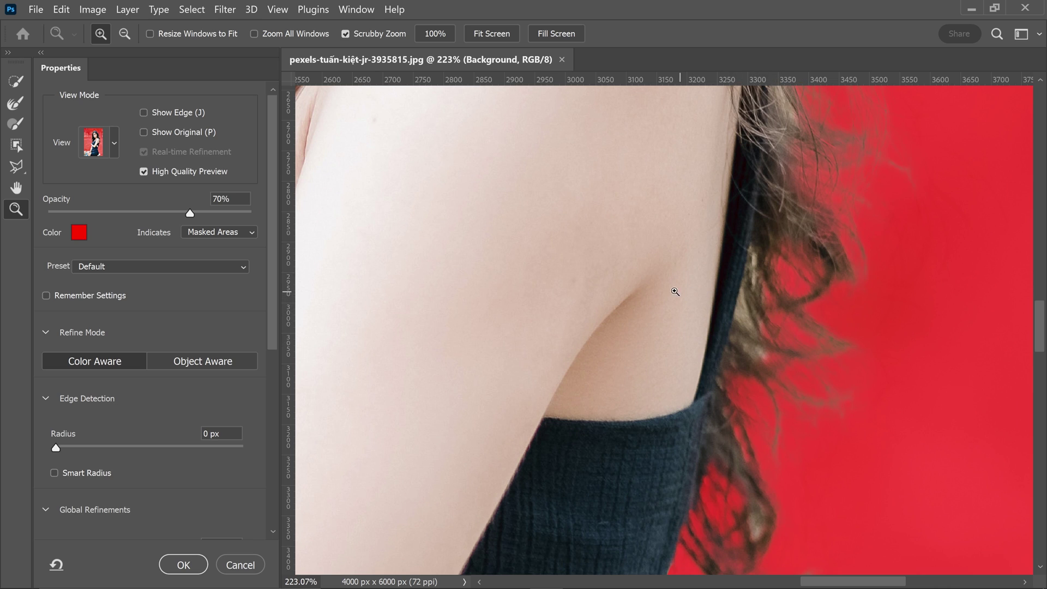
left_click(15, 103)
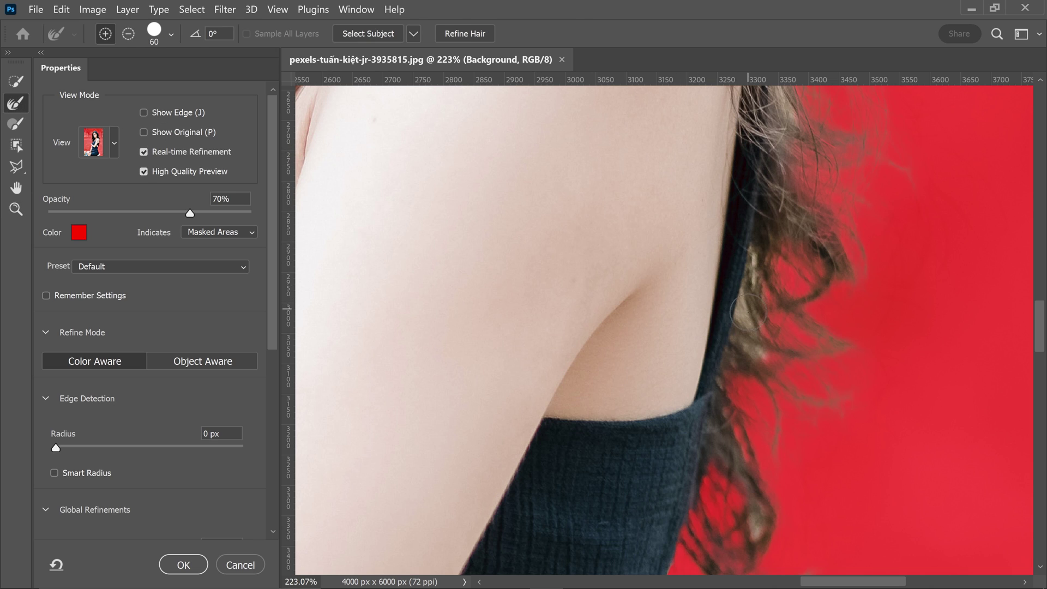
mouse_move(746, 323)
left_mouse_down()
mouse_move(740, 281)
mouse_move(752, 258)
mouse_move(755, 294)
left_mouse_up()
mouse_move(768, 378)
left_mouse_down()
mouse_move(741, 360)
mouse_move(749, 540)
mouse_move(749, 454)
left_mouse_up()
Pan to the woman's face and refine the hair edge beside it.
scroll(749, 454, "down", 10, "alt")
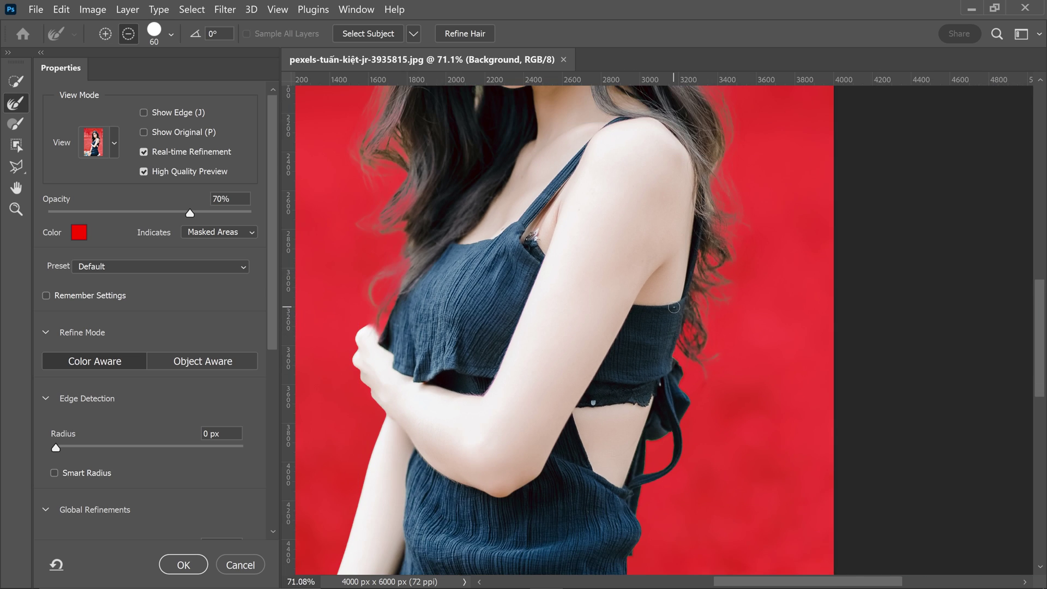
left_click_drag(674, 307, 796, 349)
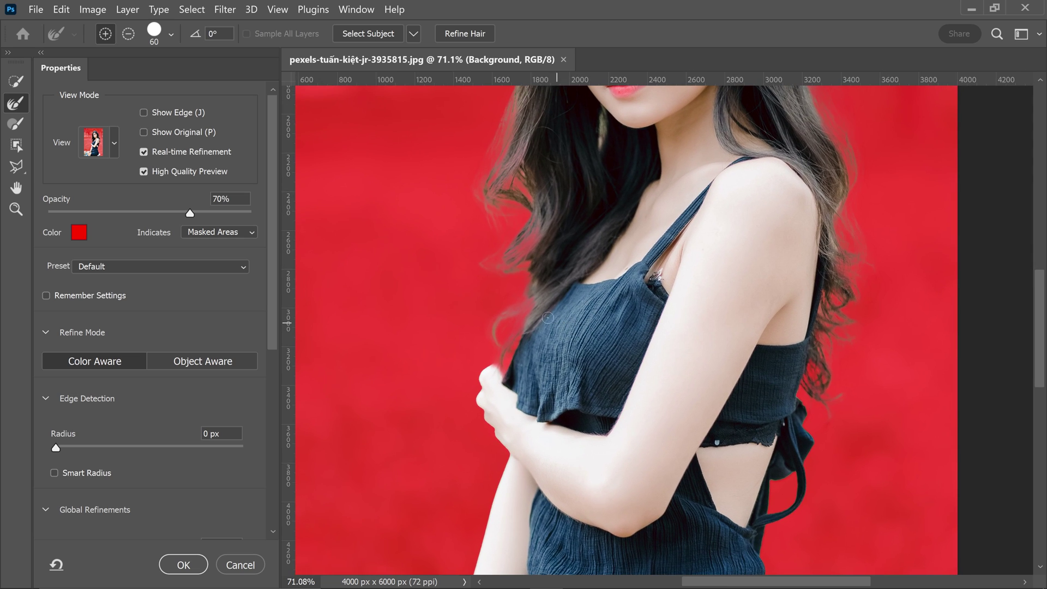
left_click_drag(612, 163, 612, 269)
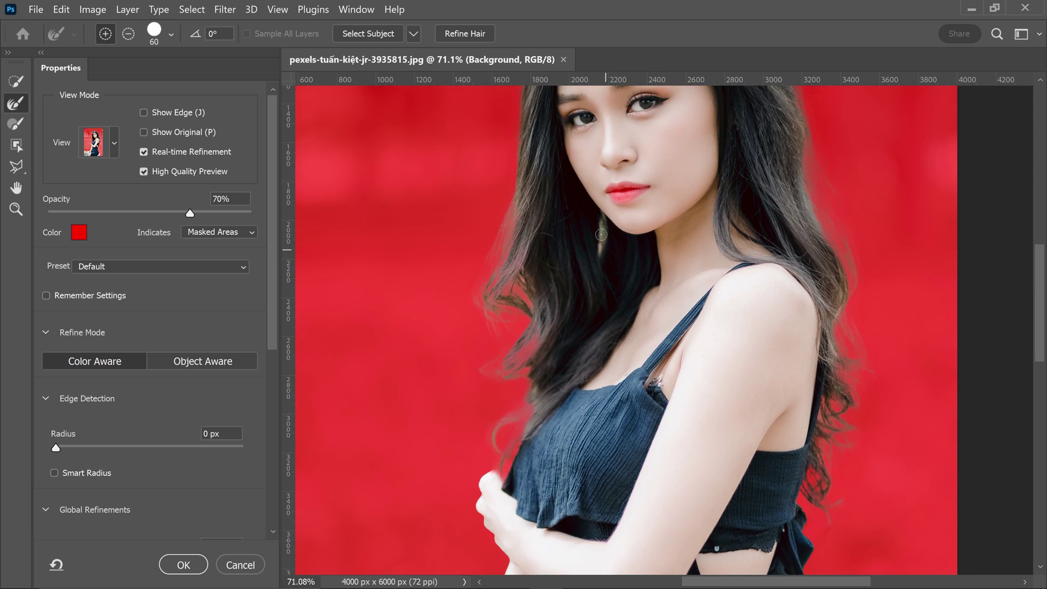
scroll(692, 315, "down", 1)
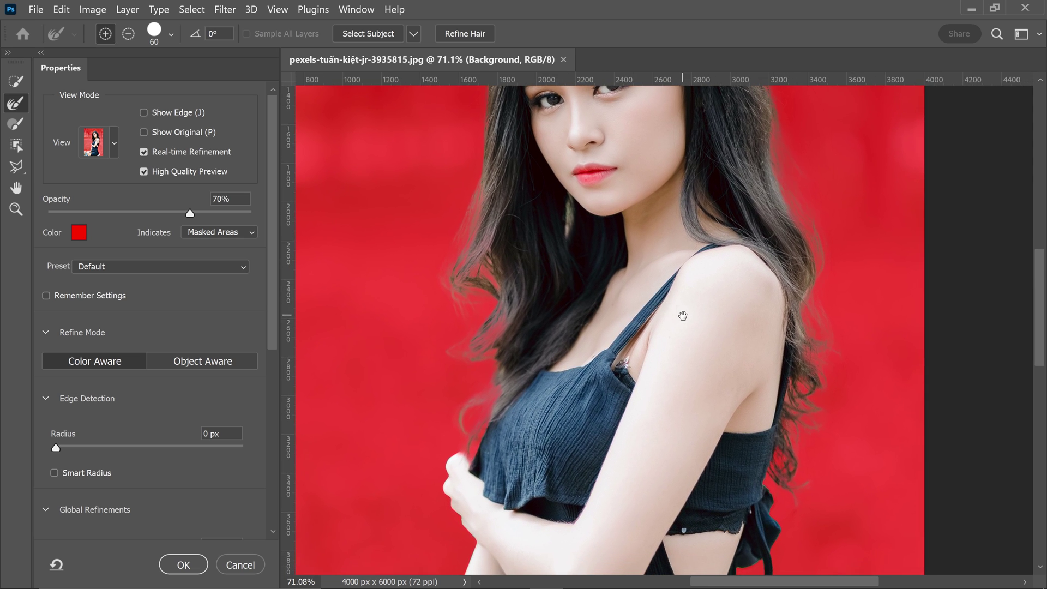
left_click(567, 211)
scroll(486, 474, "up", 2)
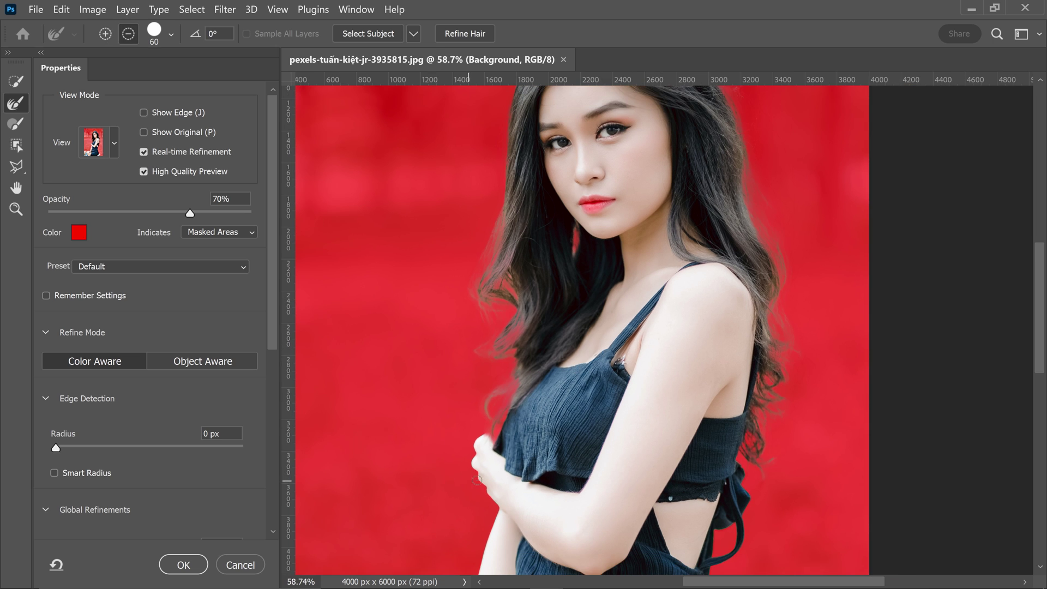
scroll(487, 475, "up", 1)
scroll(487, 474, "up", 3)
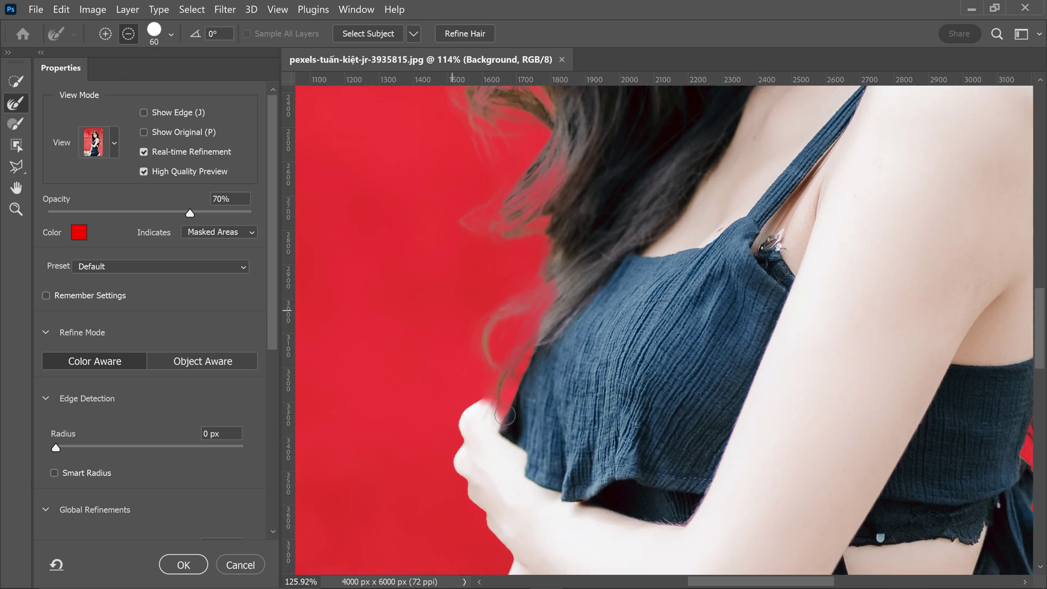
key("alt")
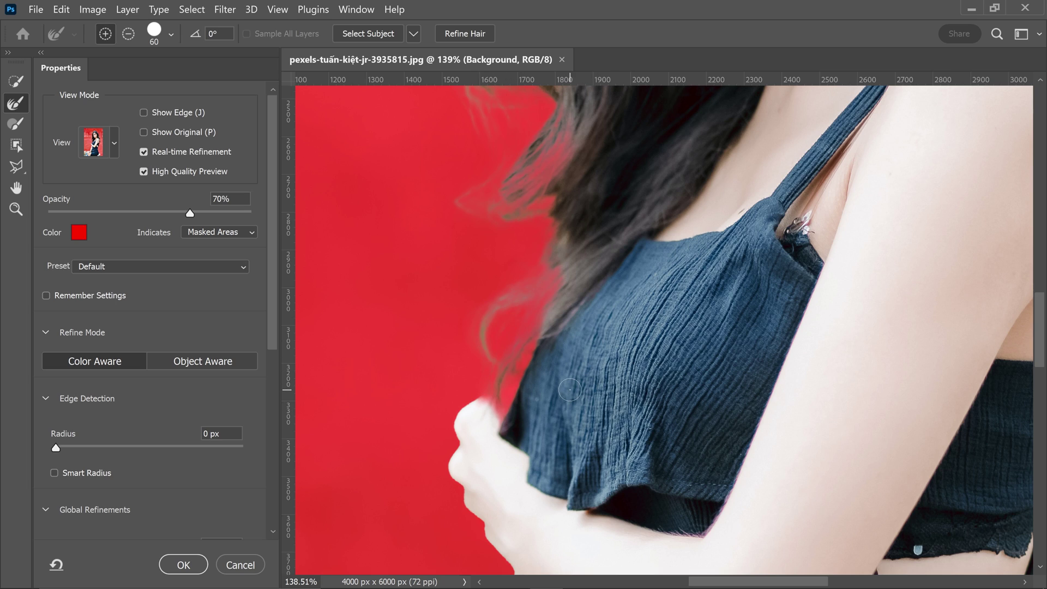
left_click(15, 125)
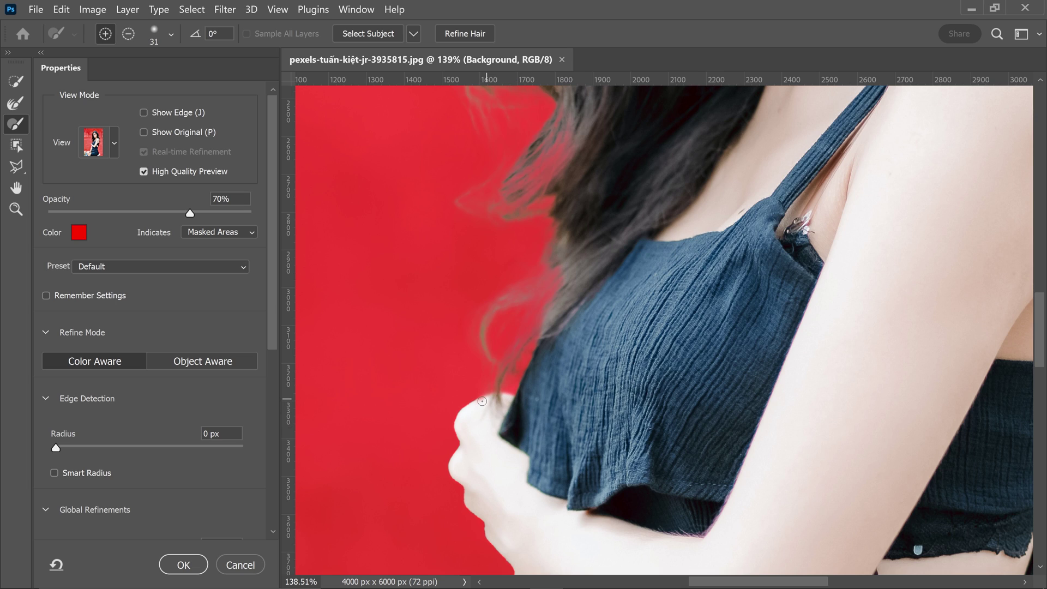
scroll(518, 397, "down", 10)
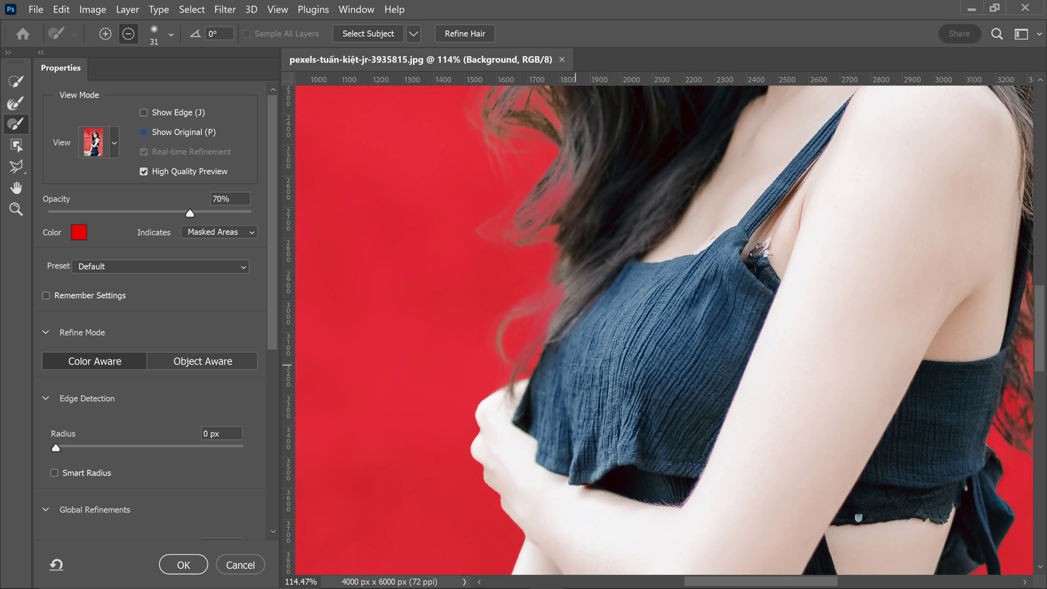
scroll(571, 364, "down", 1)
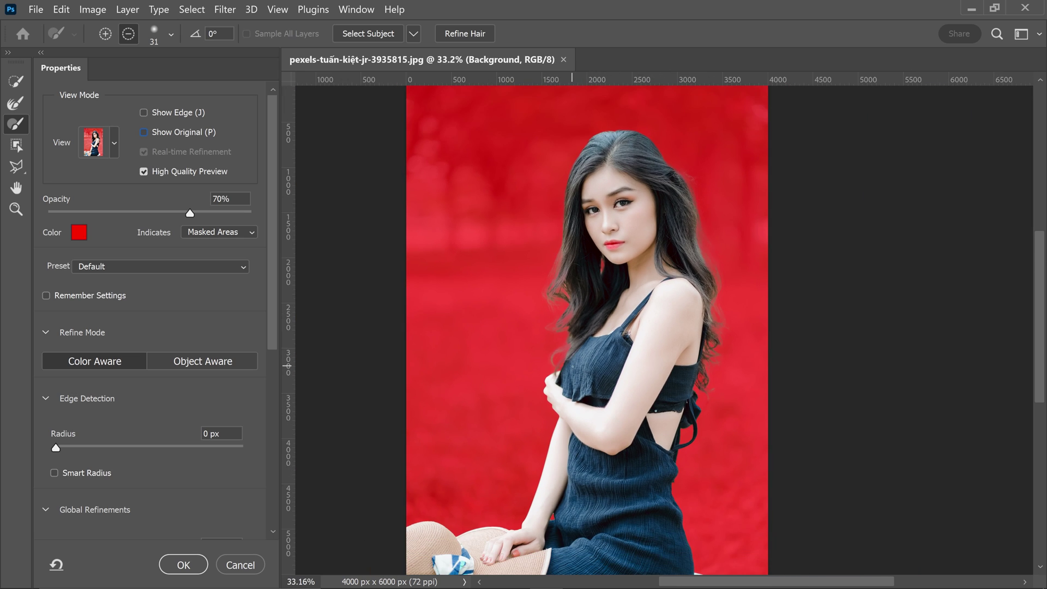
scroll(598, 411, "down", 3)
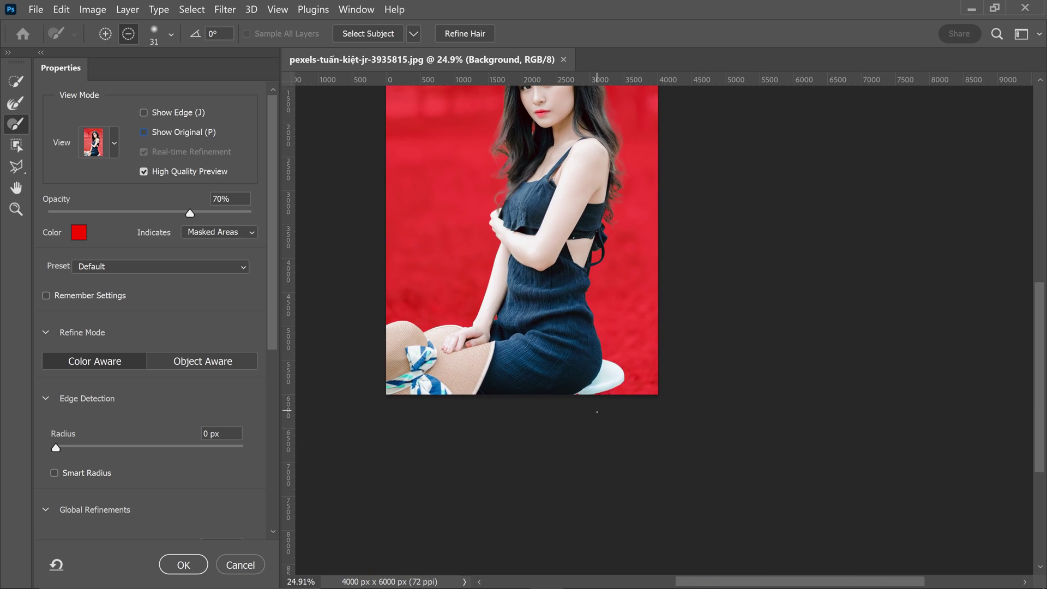
scroll(599, 411, "up", 8)
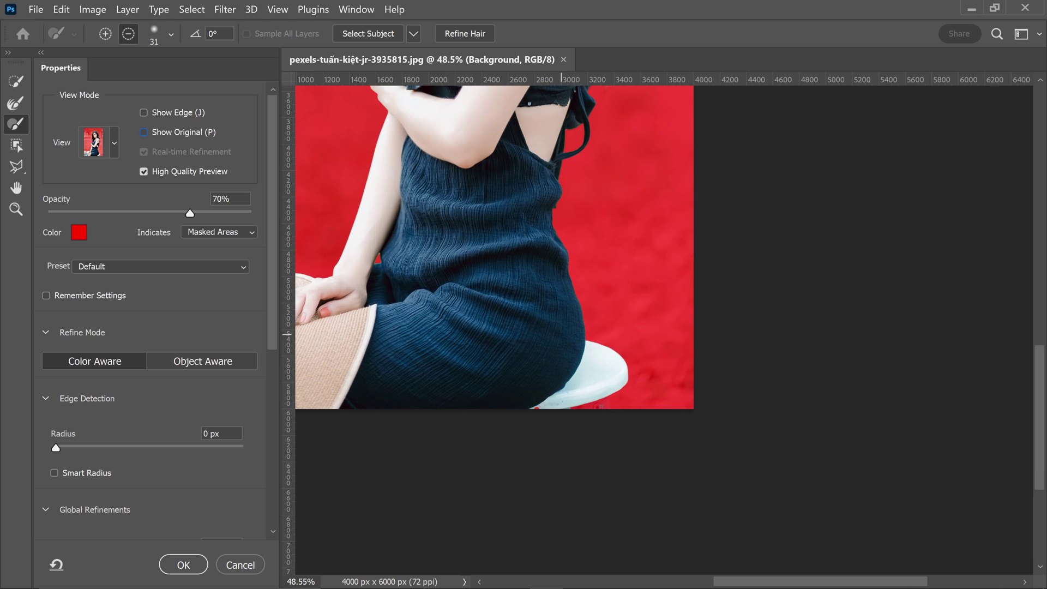
scroll(599, 406, "up", 2)
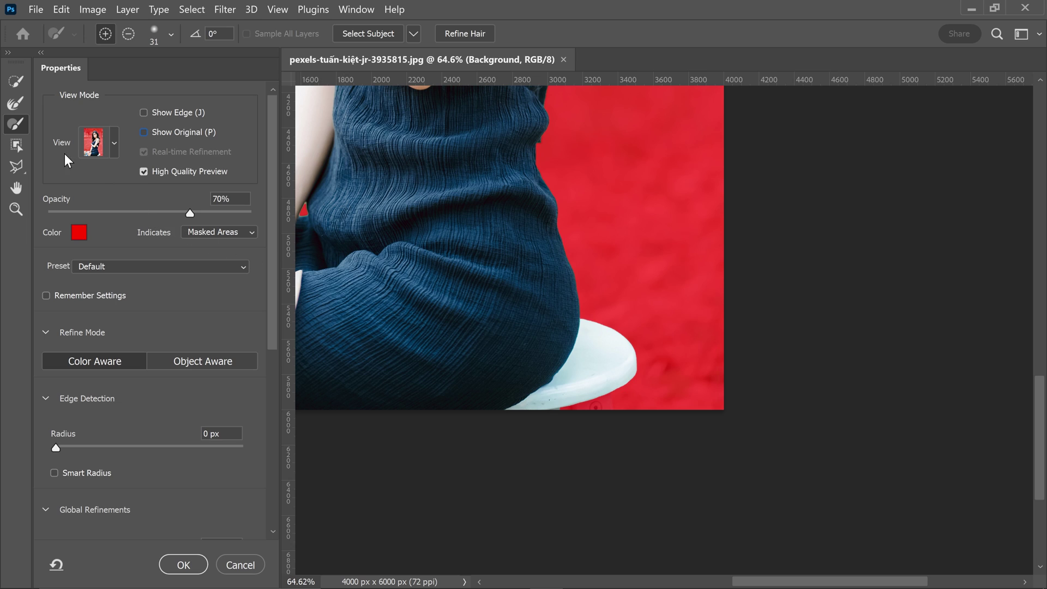
Pick the Quick Selection tool in subtract mode, fit the whole photo, and reach Output Settings.
left_click(17, 81)
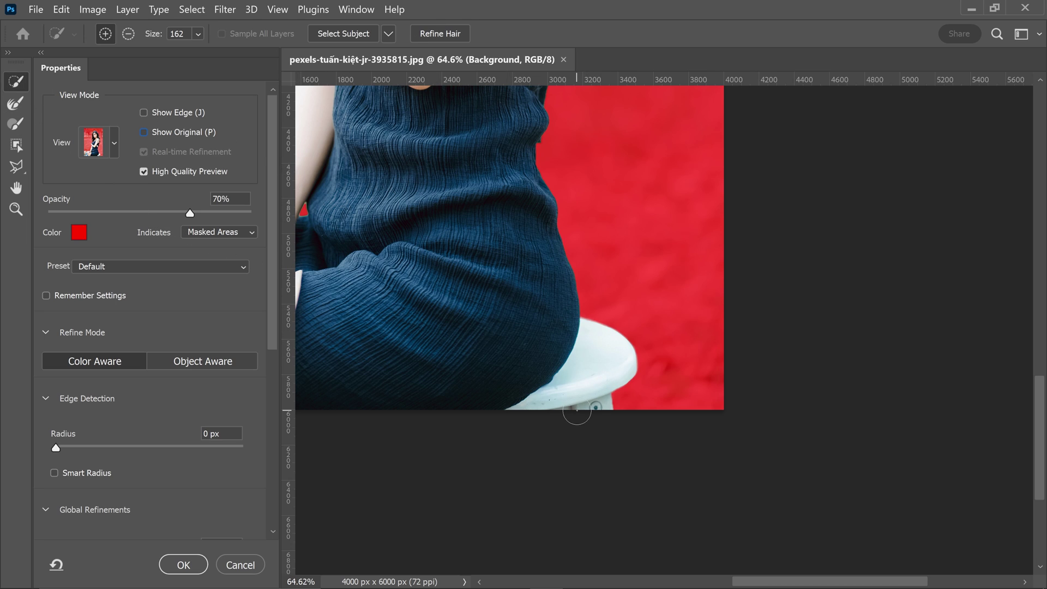
key("alt")
scroll(516, 289, "down", 5)
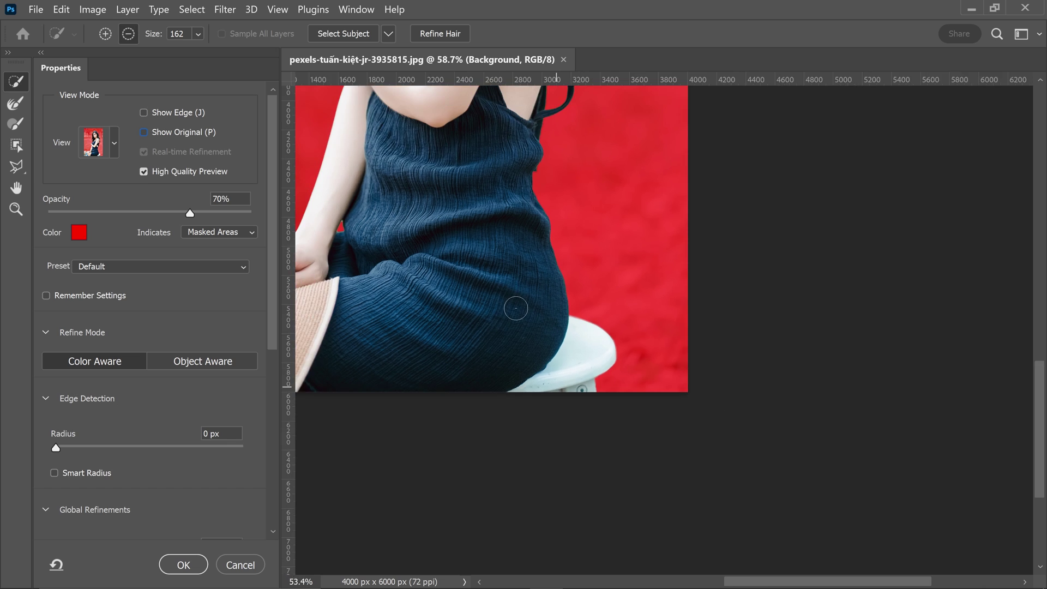
left_click_drag(423, 208, 514, 407)
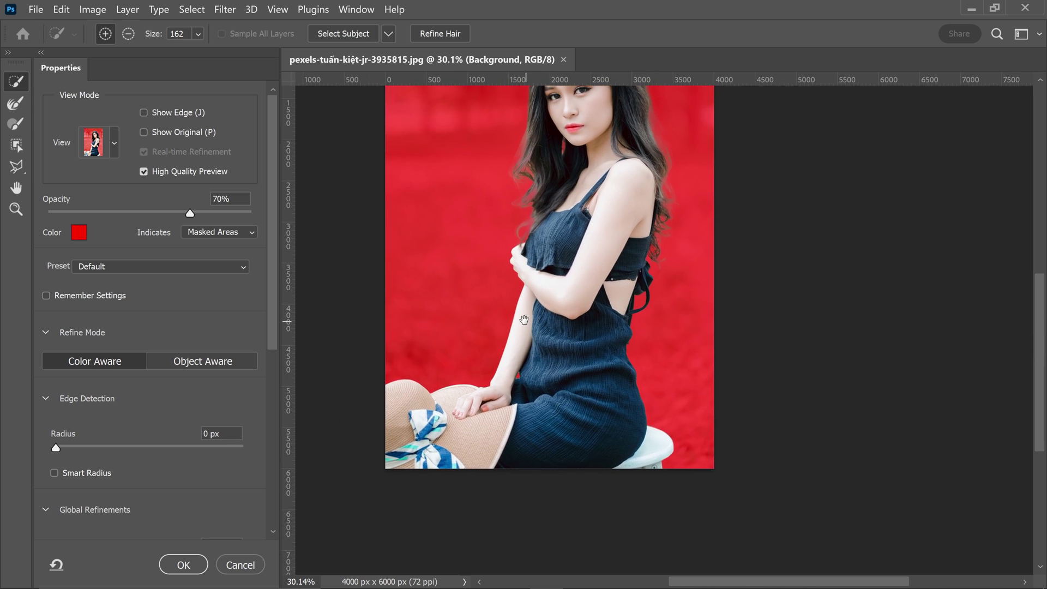
scroll(605, 359, "down", 1)
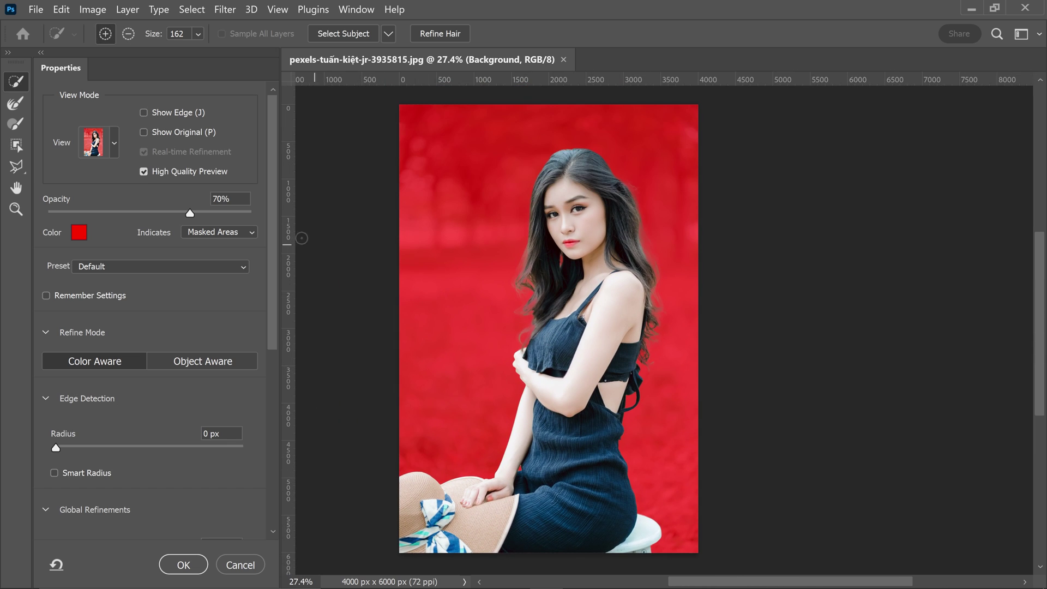
left_click_drag(274, 225, 286, 450)
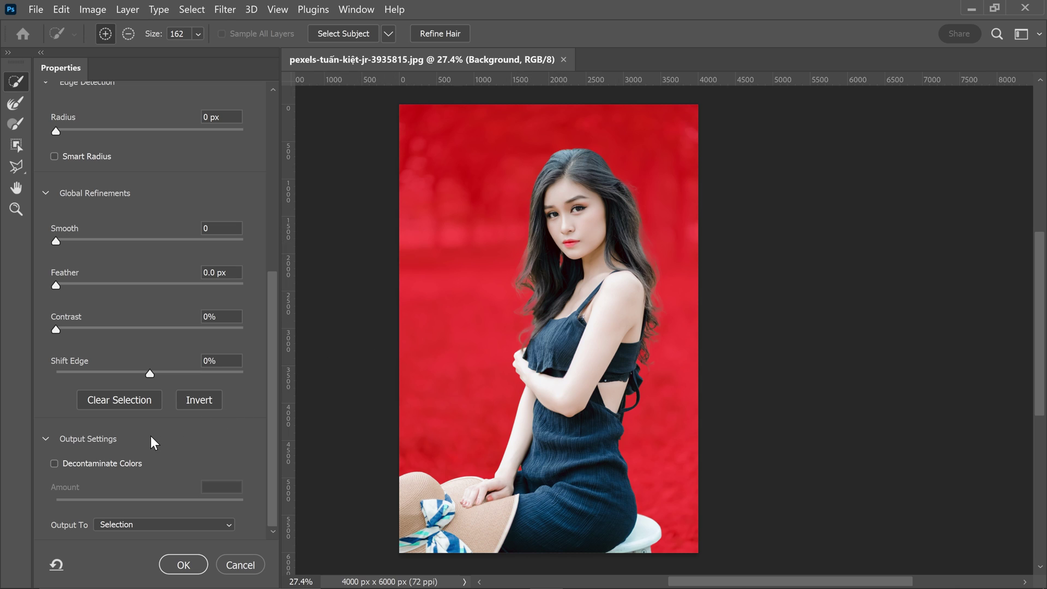
left_click(54, 463)
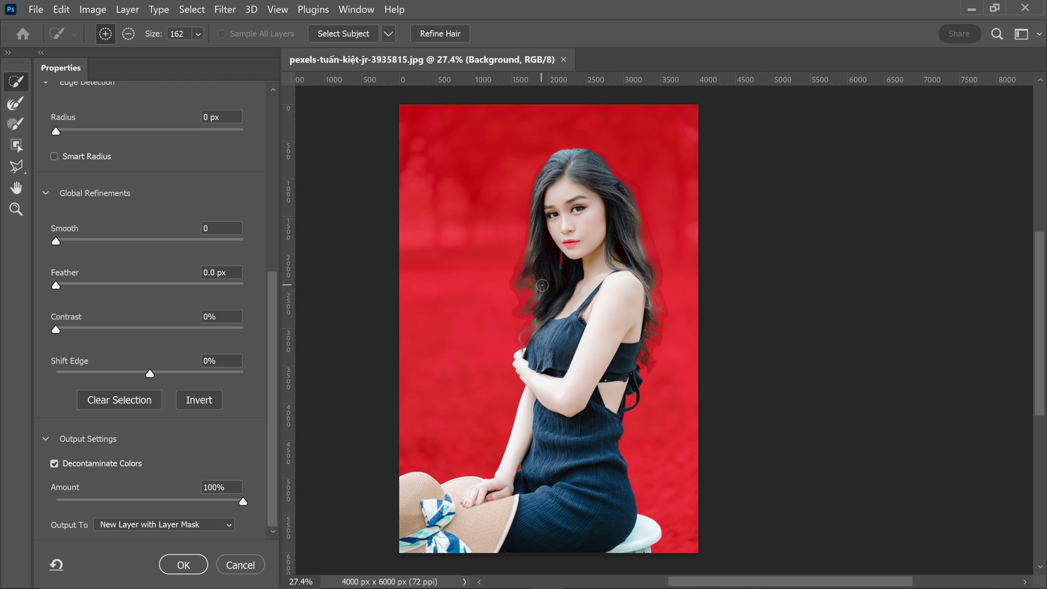
scroll(509, 293, "down", 1)
scroll(509, 293, "up", 3)
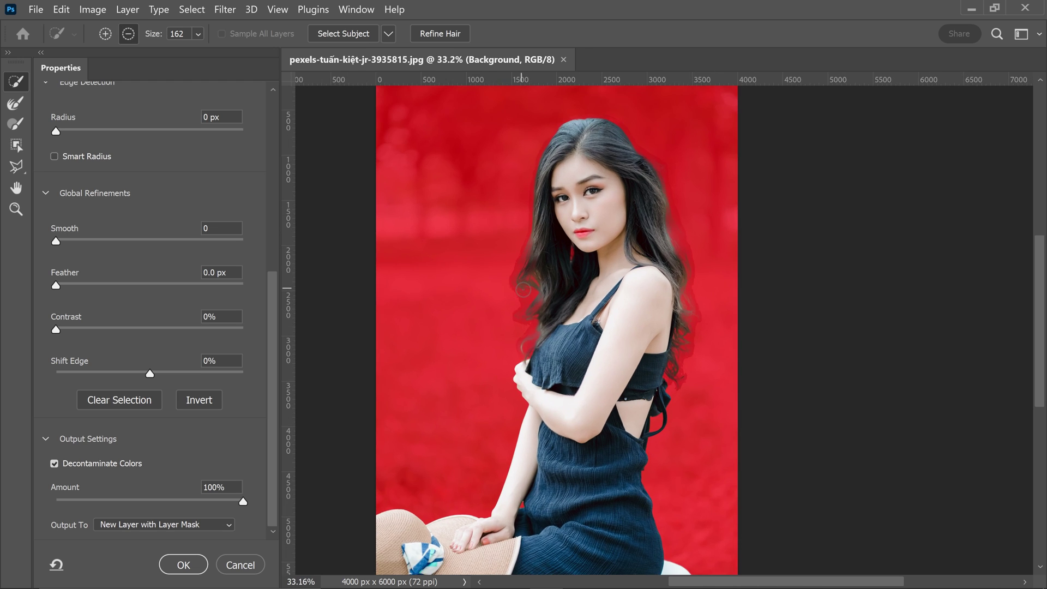
scroll(537, 321, "up", 2)
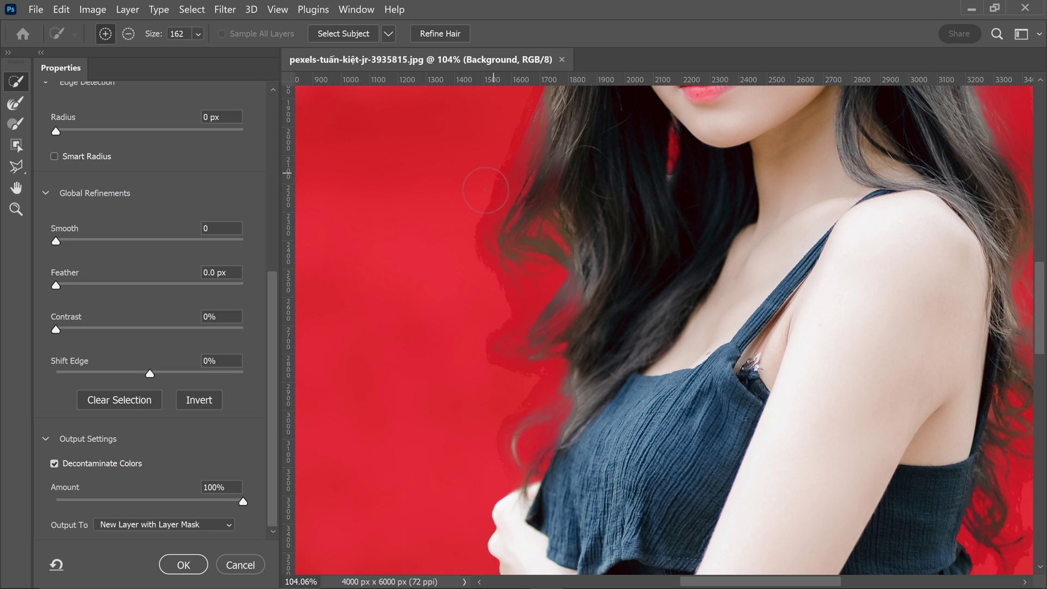
scroll(552, 404, "down", 4)
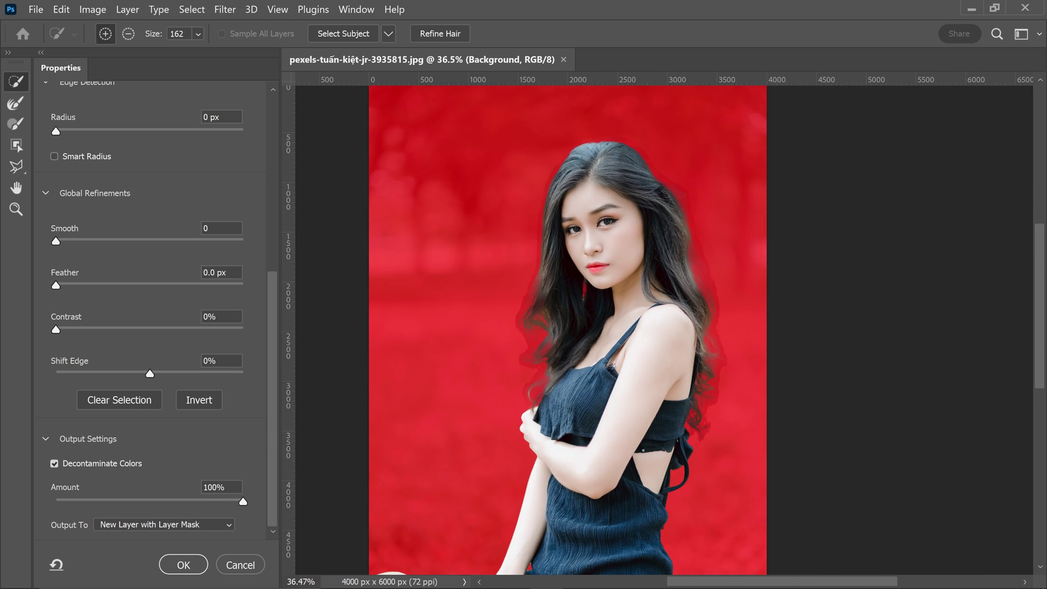
left_click_drag(140, 495, 142, 498)
left_click(55, 463)
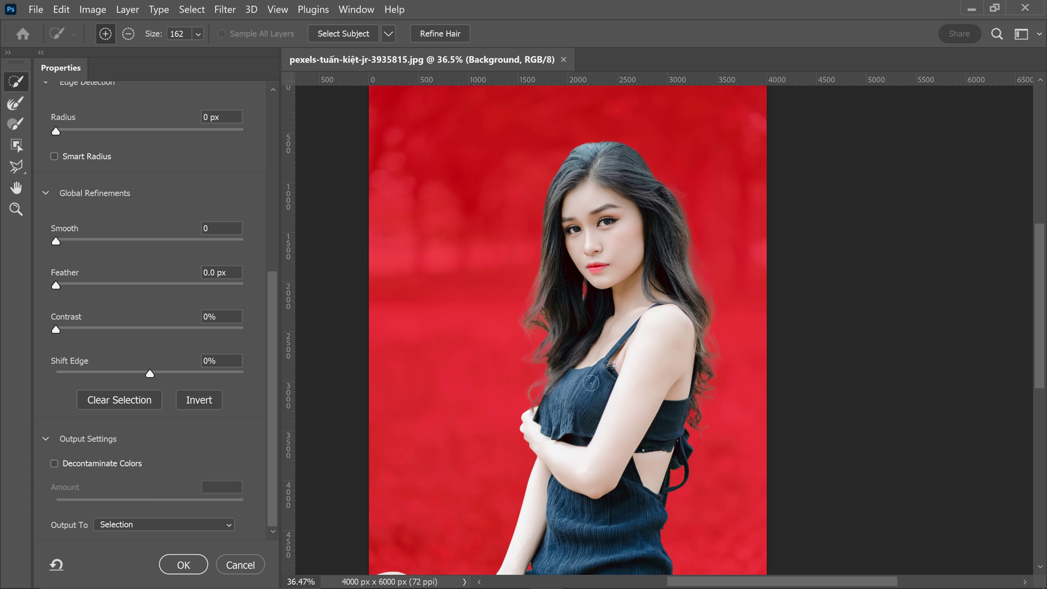
scroll(549, 390, "down", 1)
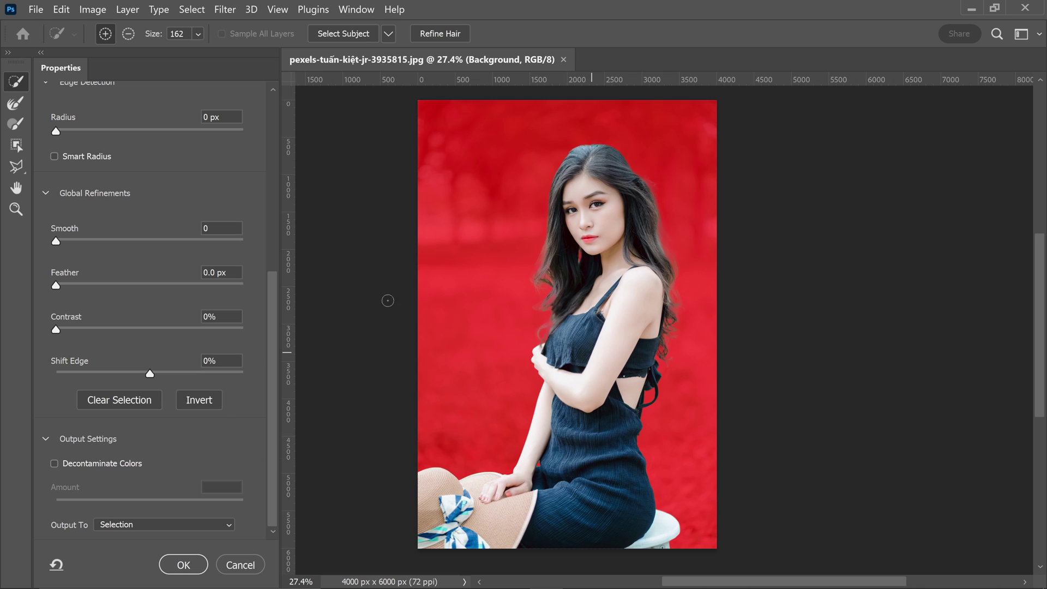
Output the refinement to a New Layer with Layer Mask and apply it.
left_click(120, 523)
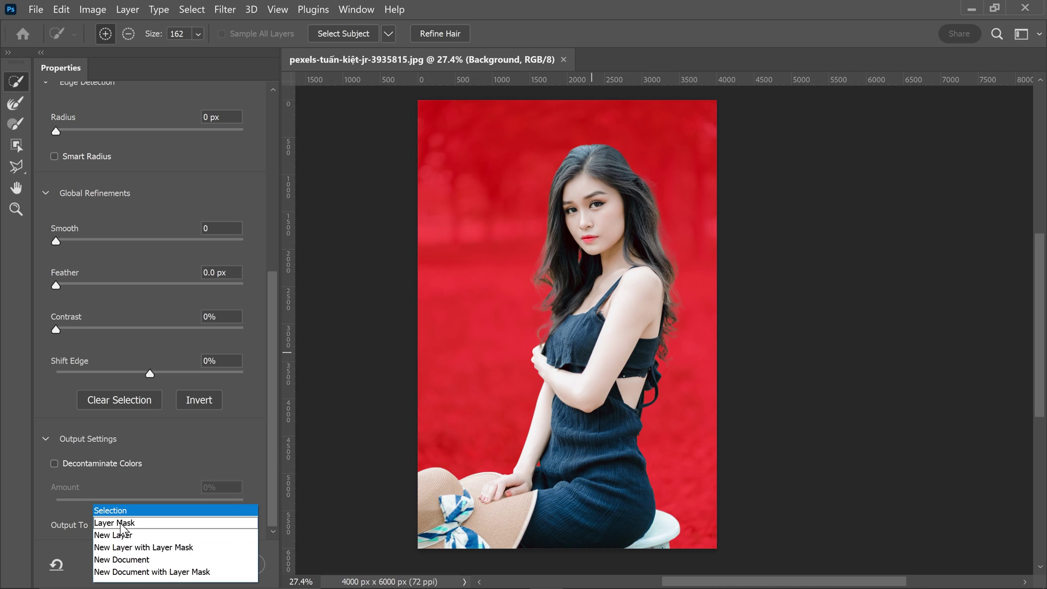
left_click(148, 548)
left_click(171, 562)
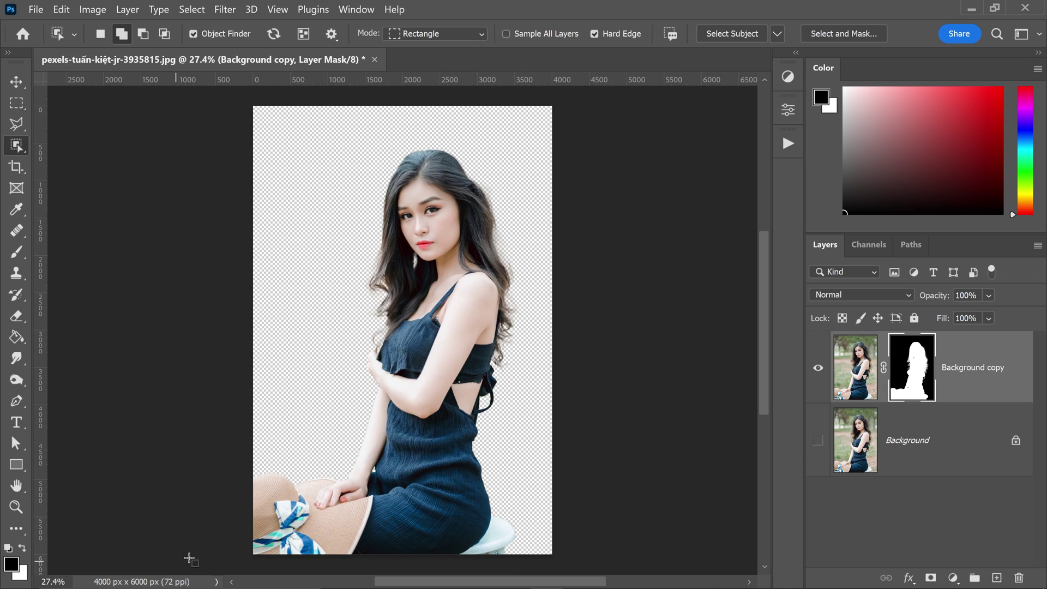